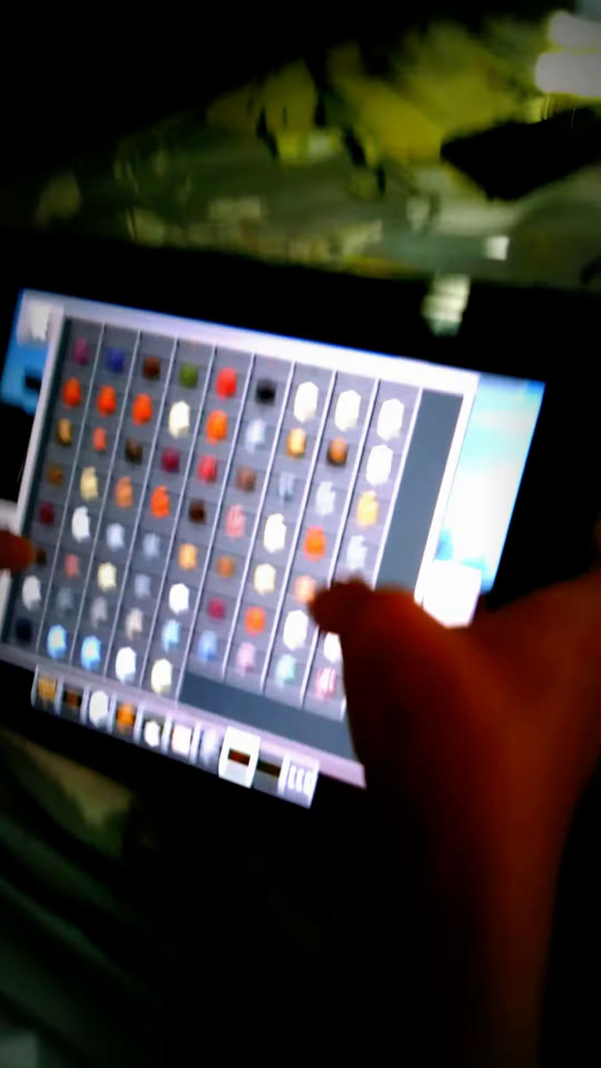
# Select Quartz Stairs from the inventory to build the white upside-down roof rim.
pyautogui.click(422, 630)
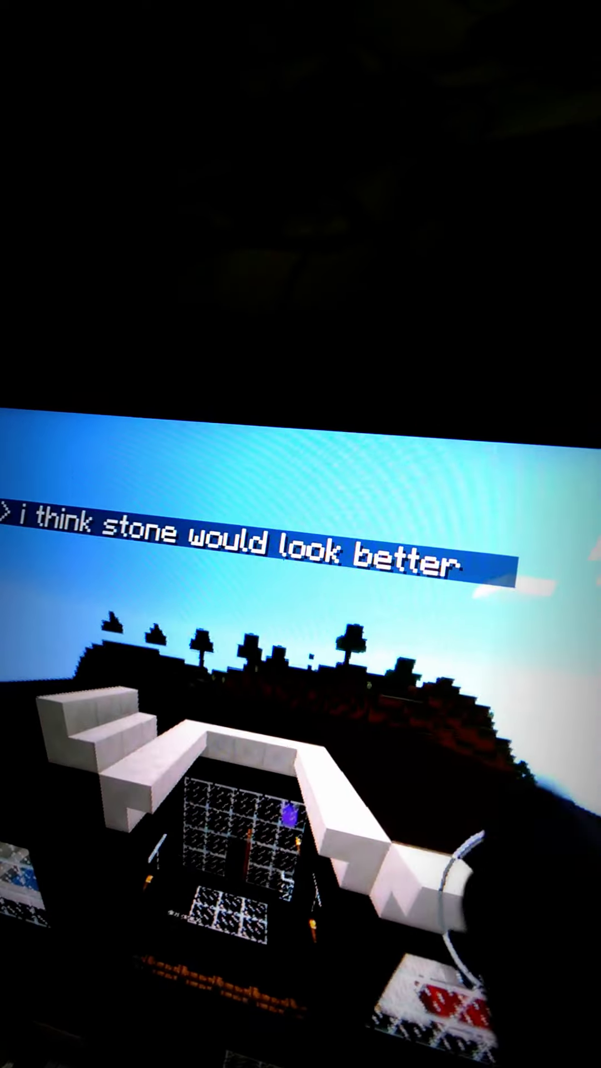
# Open chat to read the stone, quartz and birch discussion, then close it.
pyautogui.press('t')
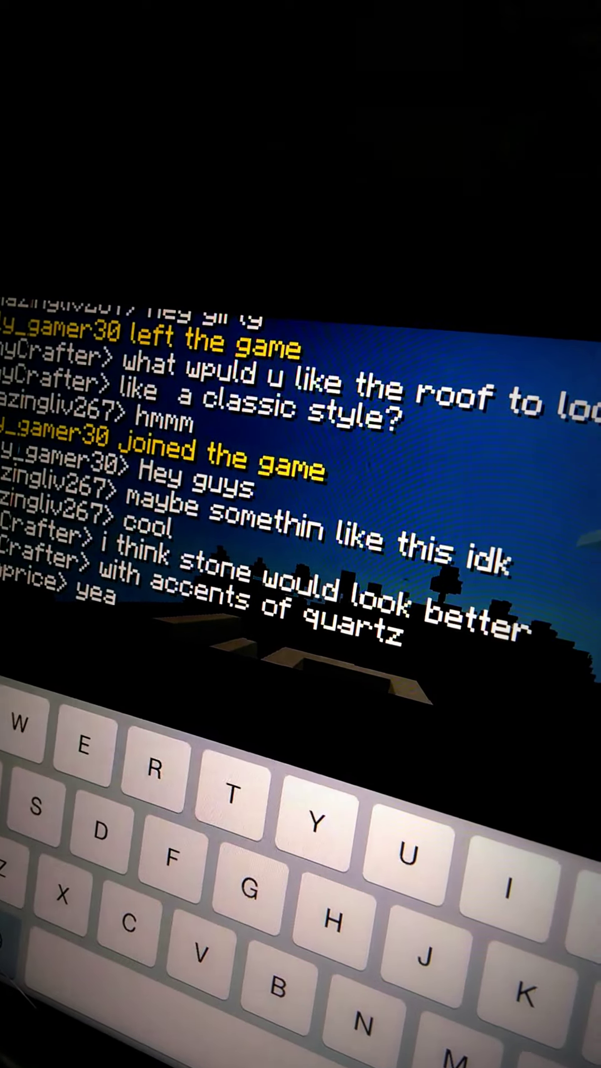
pyautogui.press('Escape')
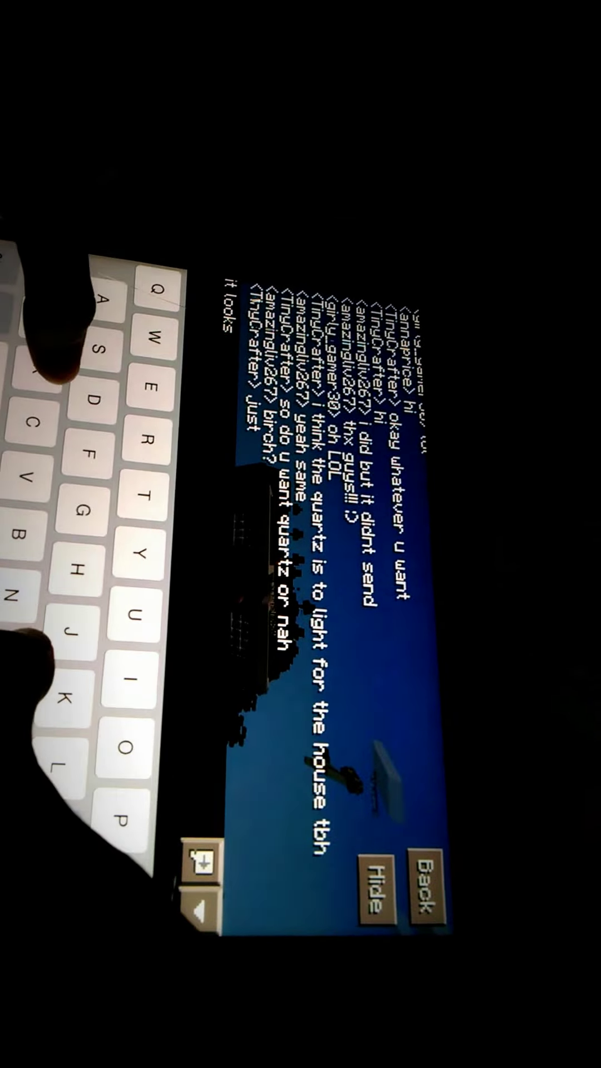
pyautogui.write(' good')
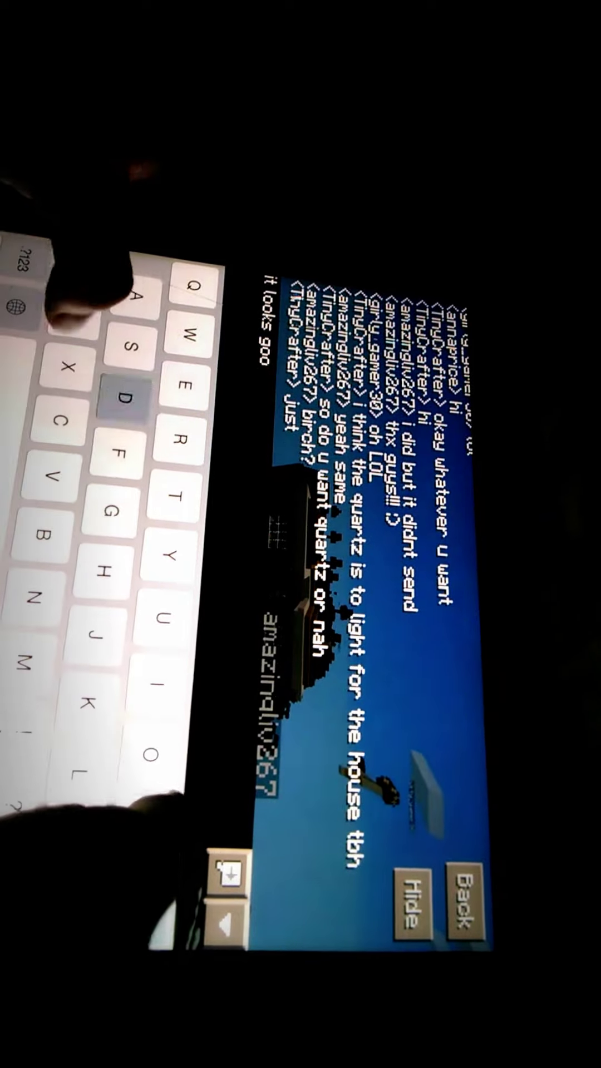